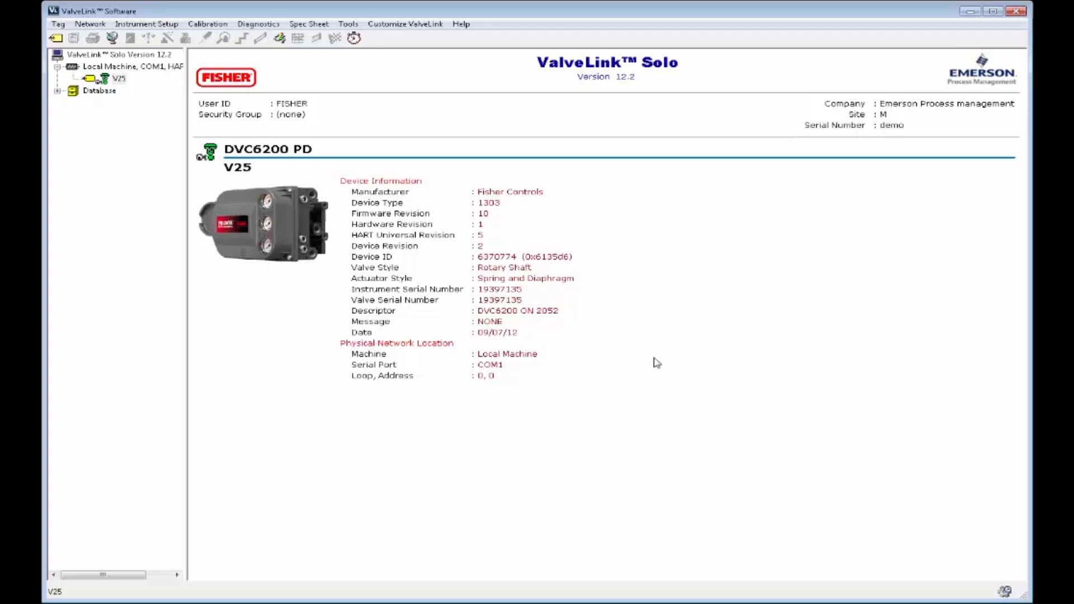
# Open tag V25 and bring up its Triggered Profile performance diagnostic for a new dataset.
pyautogui.doubleClick(117, 80)
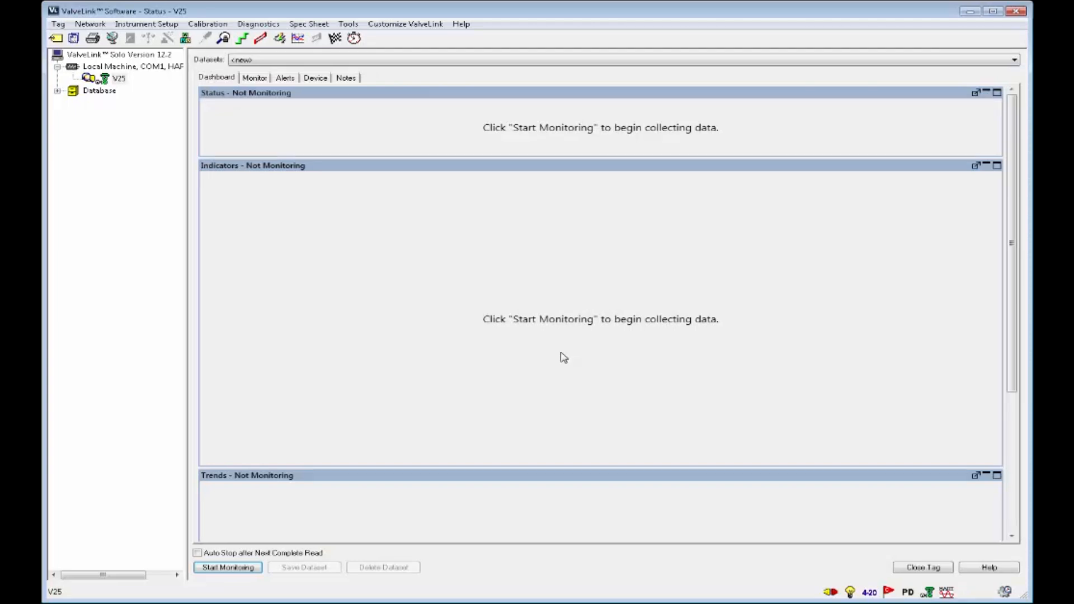
pyautogui.click(261, 25)
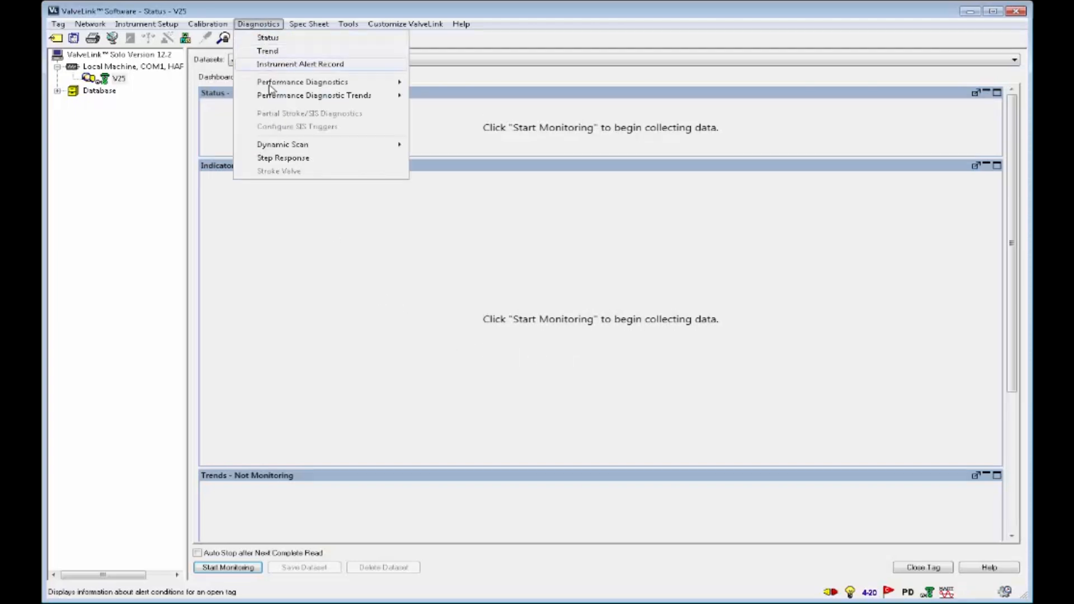
pyautogui.moveTo(274, 85)
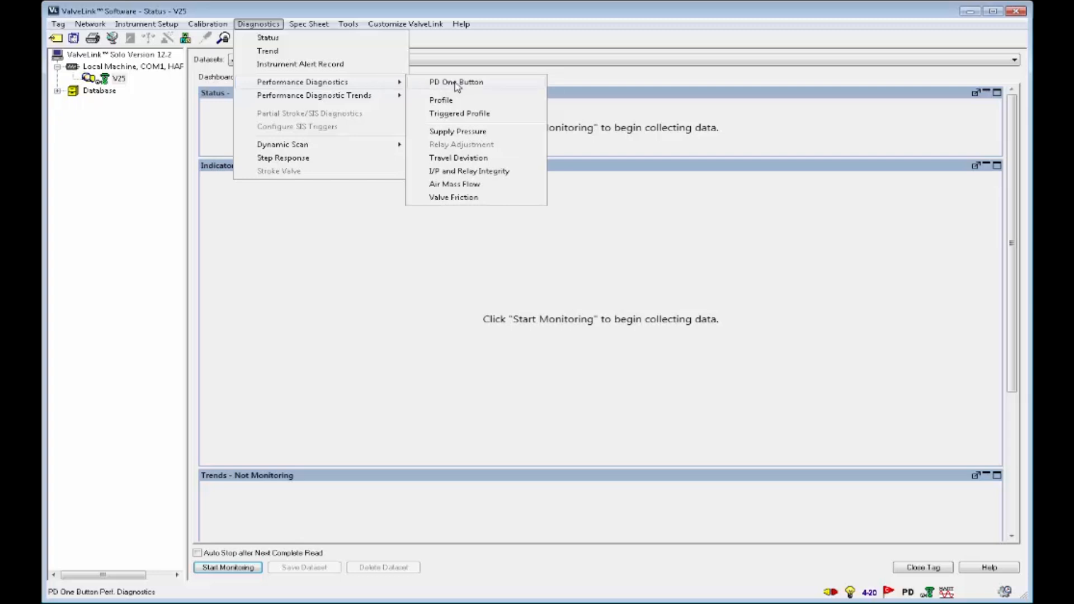
pyautogui.click(456, 115)
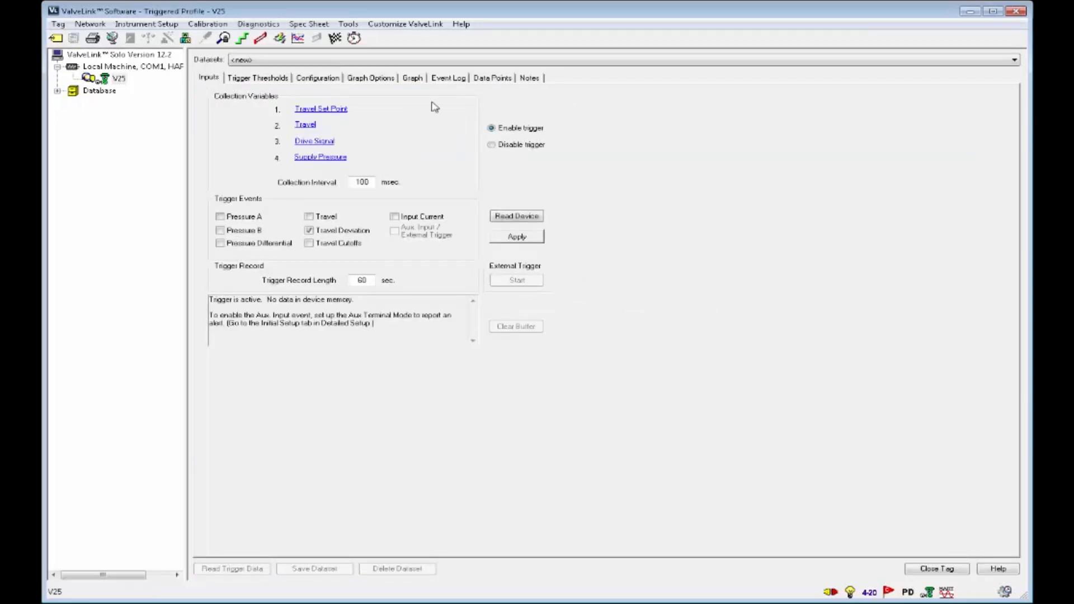
pyautogui.click(347, 60)
pyautogui.click(347, 61)
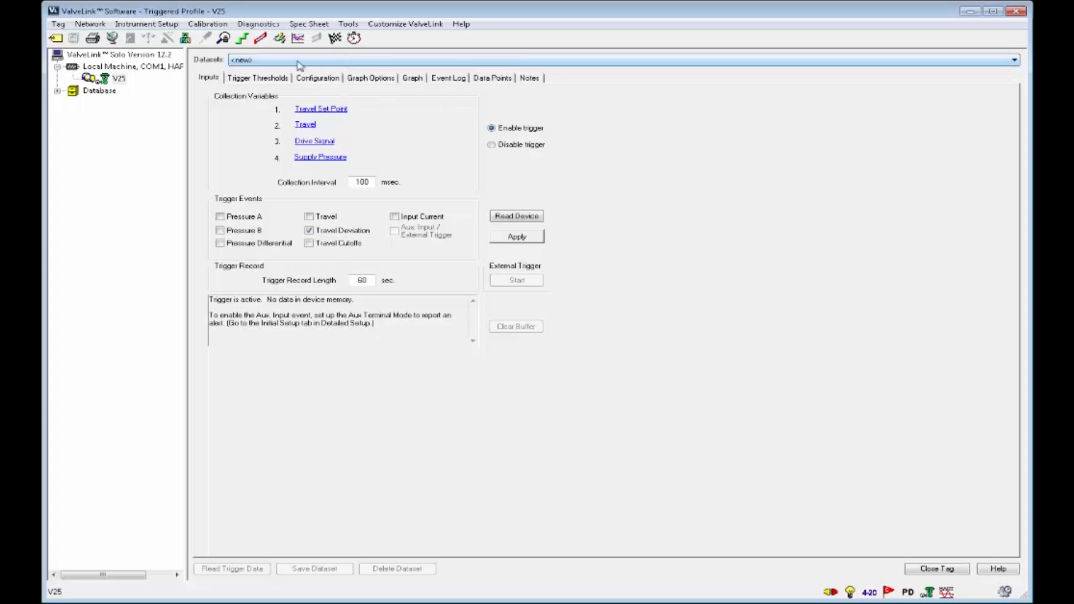
# Review the four collection variables and the choices for the first one, keeping Travel Set Point selected.
pyautogui.click(359, 109)
pyautogui.click(354, 128)
pyautogui.click(366, 144)
pyautogui.click(373, 158)
pyautogui.click(385, 110)
pyautogui.click(397, 111)
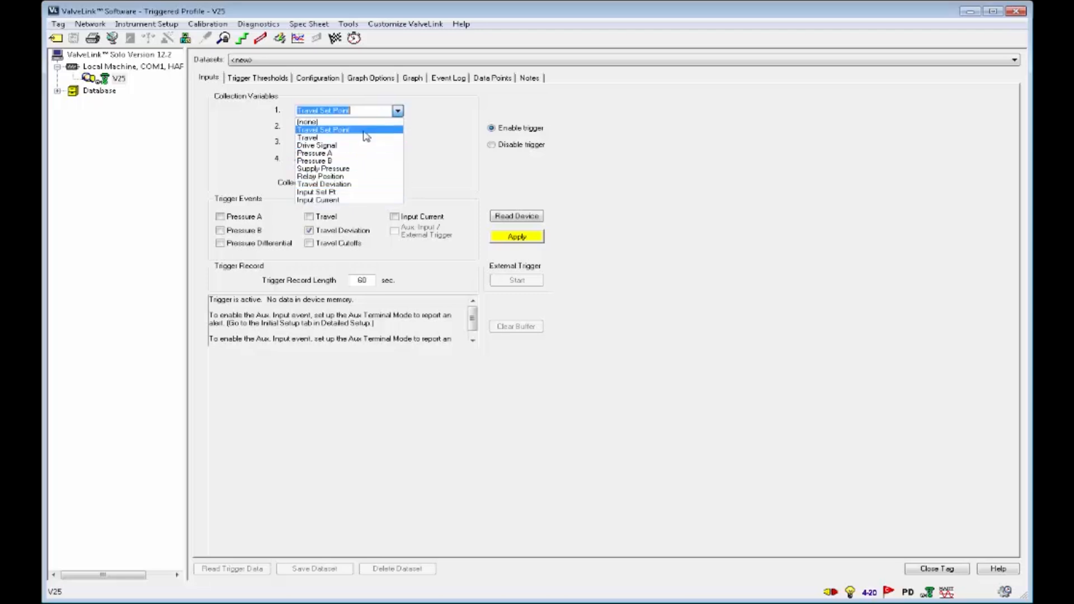
pyautogui.click(359, 112)
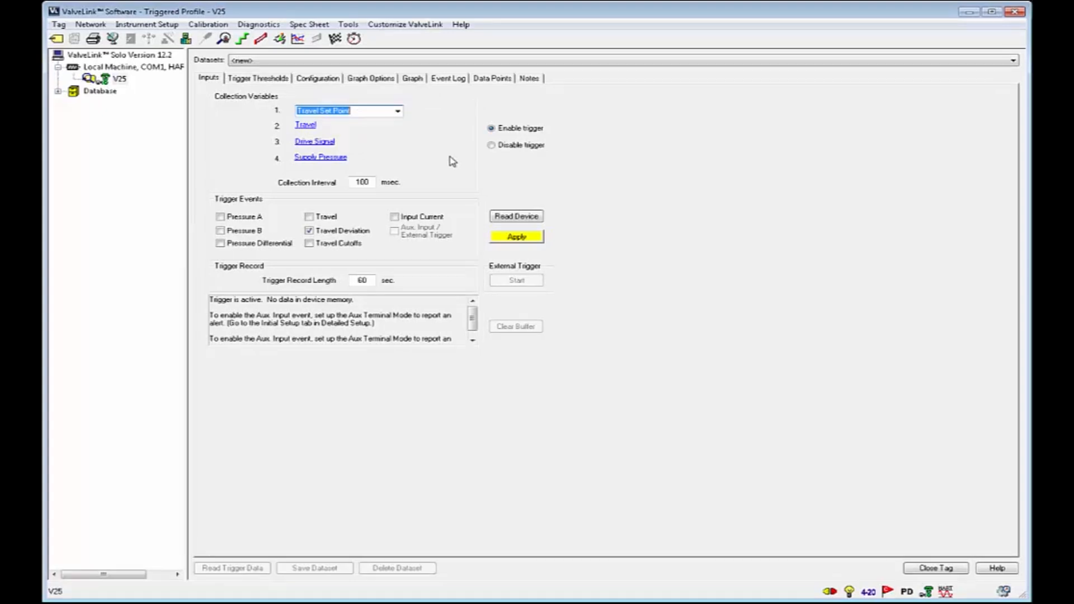
# Set the trigger record length to 45 seconds, apply it to the device, and open the trigger thresholds.
pyautogui.click(371, 184)
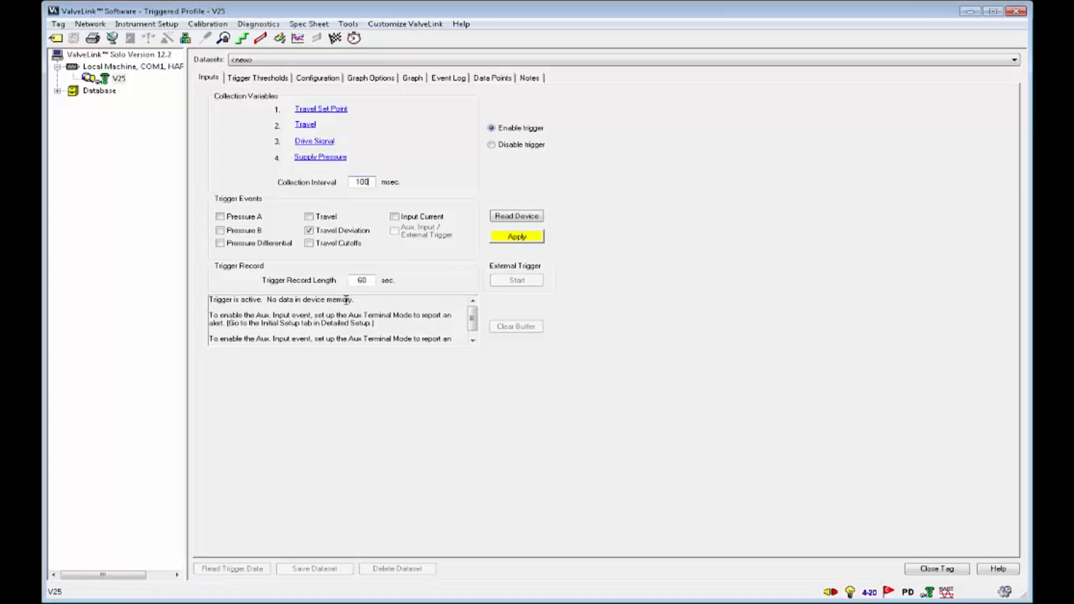
pyautogui.click(370, 282)
pyautogui.moveTo(317, 286); pyautogui.dragTo(313, 289)
pyautogui.click(511, 240)
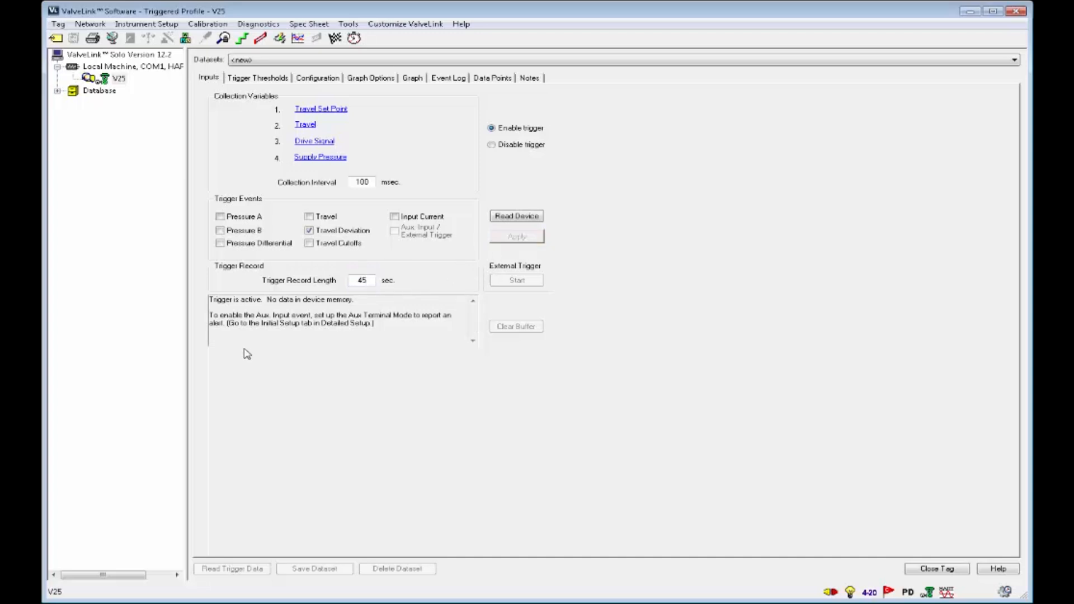
pyautogui.click(282, 78)
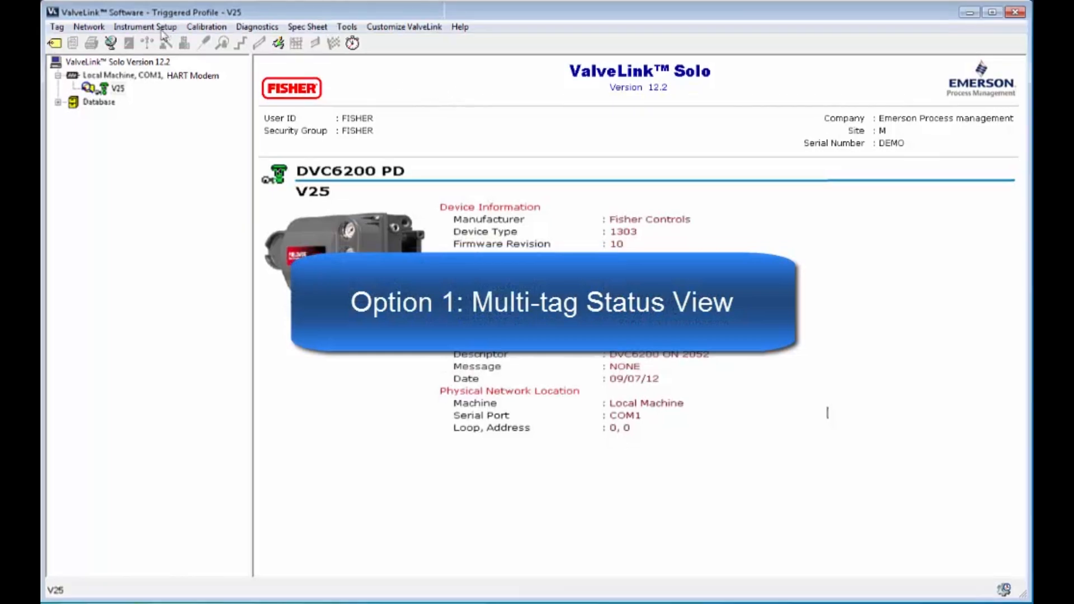
# Open the Multi-Tag Status view and check whether V25 has triggered profile data in its buffer.
pyautogui.click(89, 27)
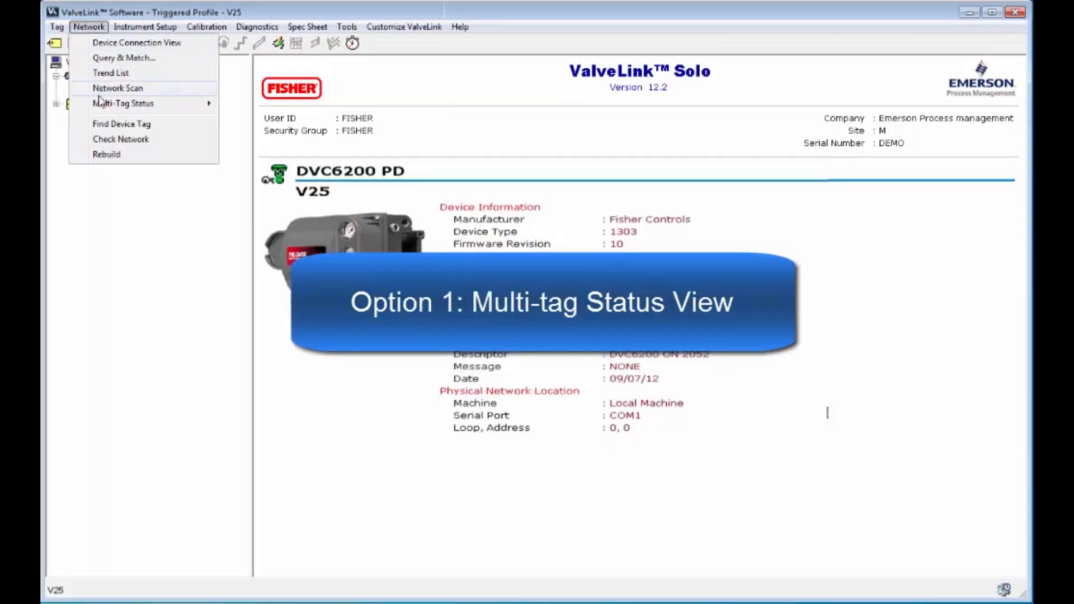
pyautogui.moveTo(180, 104)
pyautogui.click(245, 104)
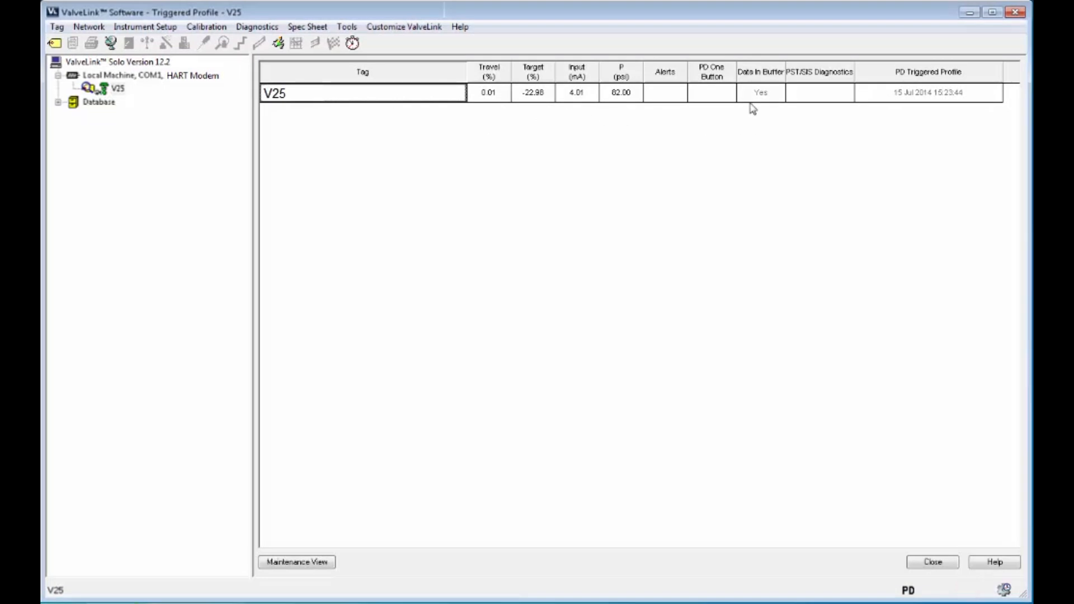
pyautogui.click(773, 99)
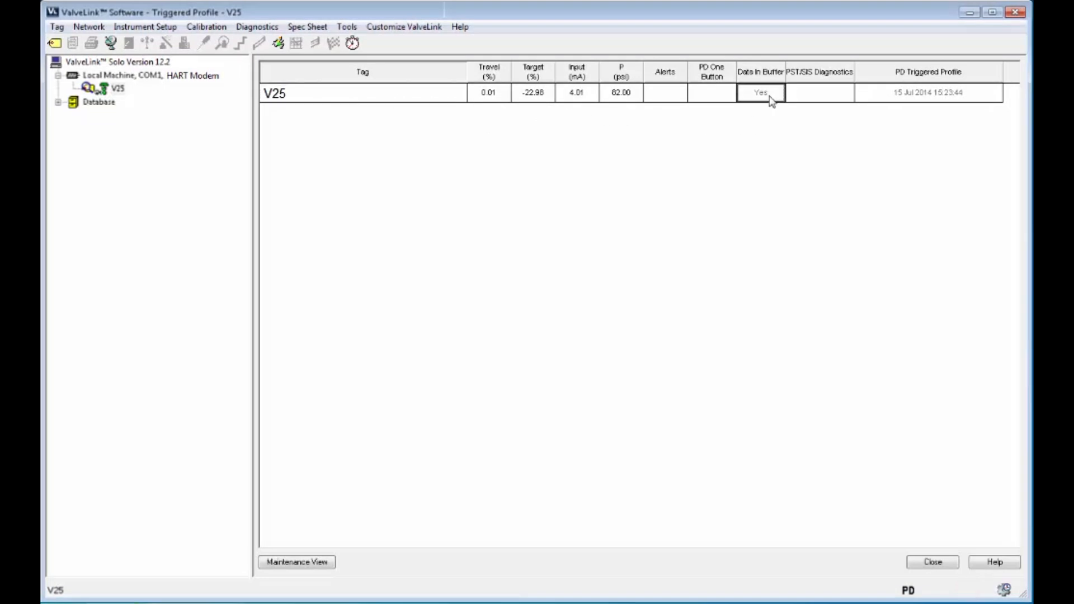
# Open tag V25 from the multi-tag status list and start monitoring its device status.
pyautogui.doubleClick(429, 98)
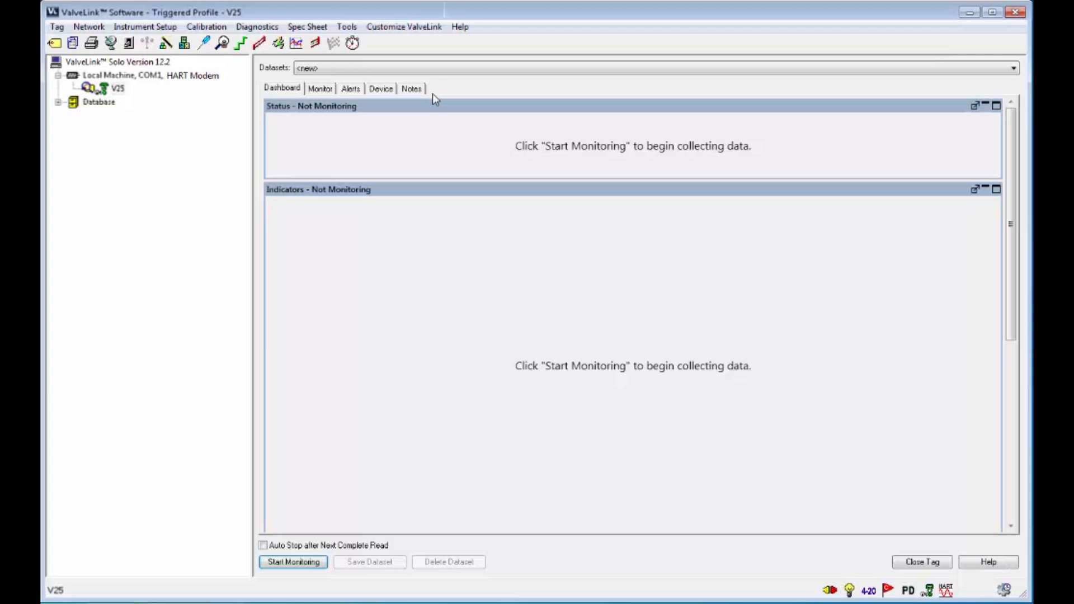
pyautogui.click(311, 563)
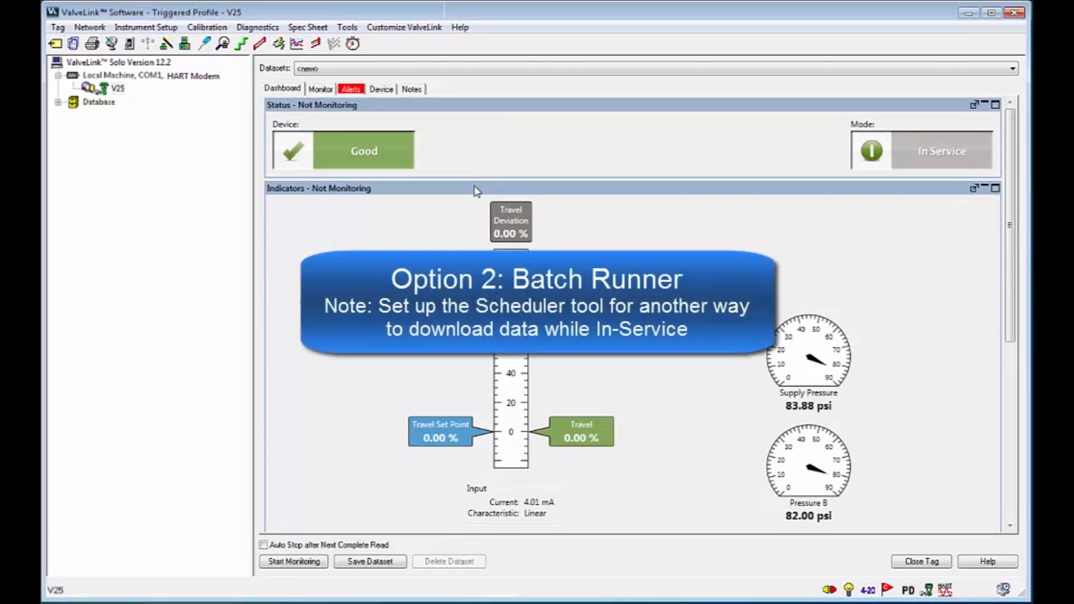
# Assign the Upload PD or PST/SIS Diagnostics Data task to V25 in the Batch Runner and close it.
pyautogui.click(347, 28)
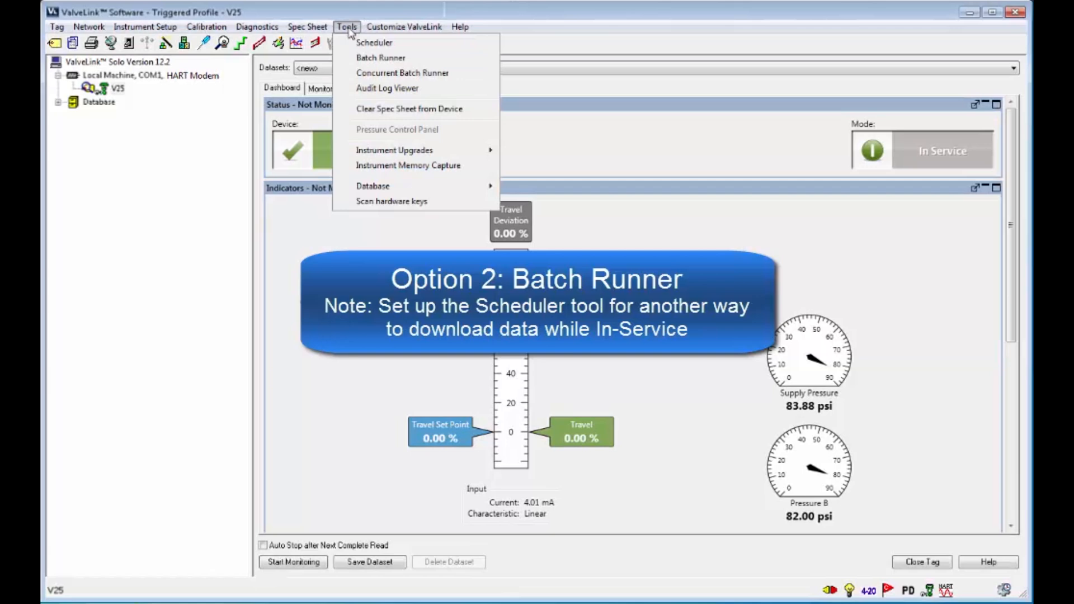
pyautogui.click(364, 58)
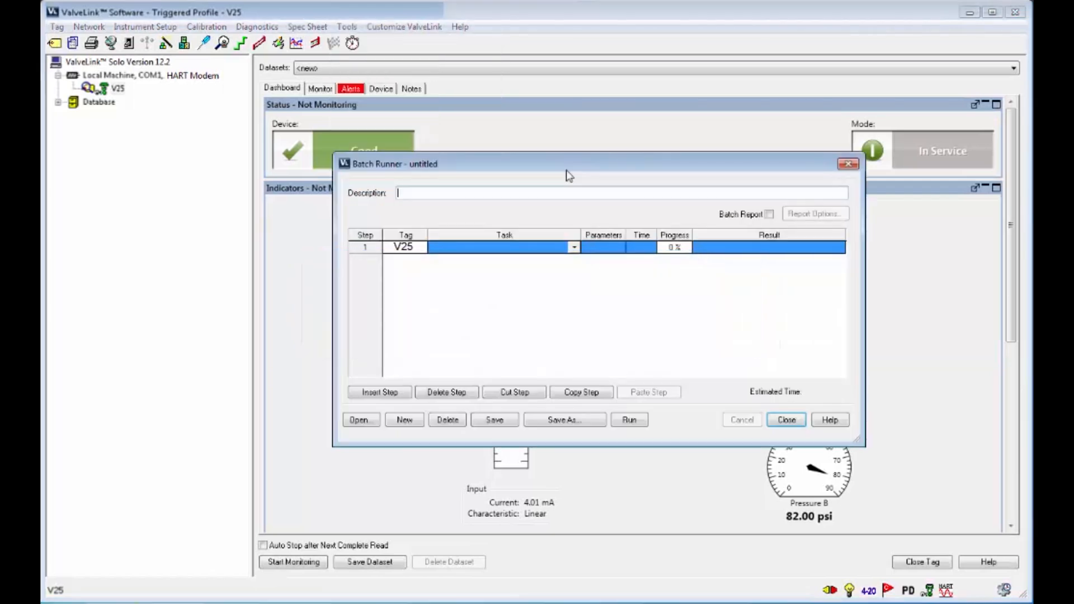
pyautogui.click(573, 247)
pyautogui.moveTo(582, 295); pyautogui.dragTo(586, 361)
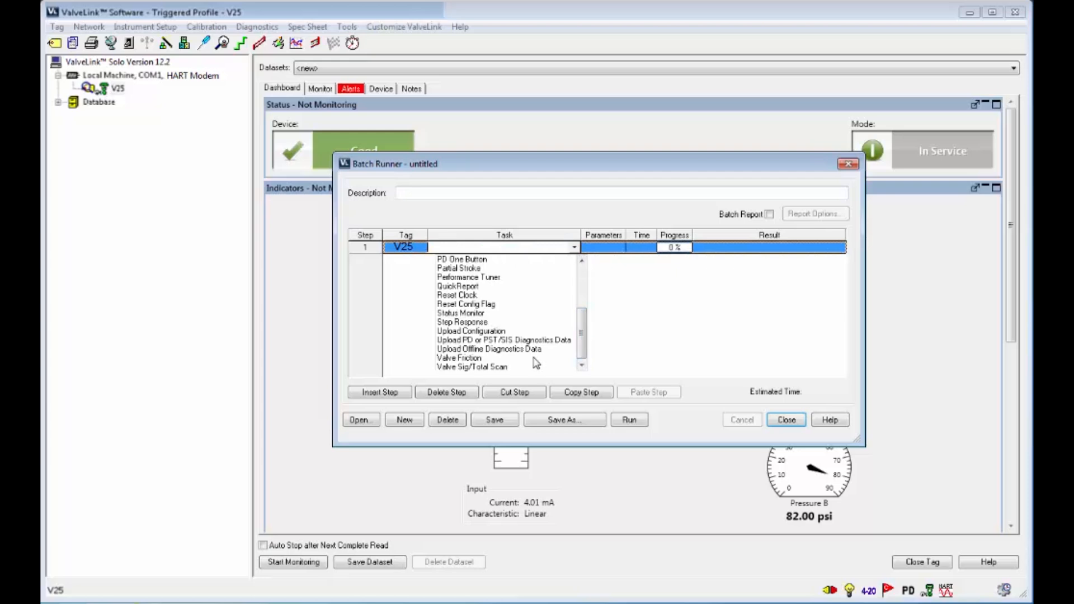
pyautogui.click(486, 340)
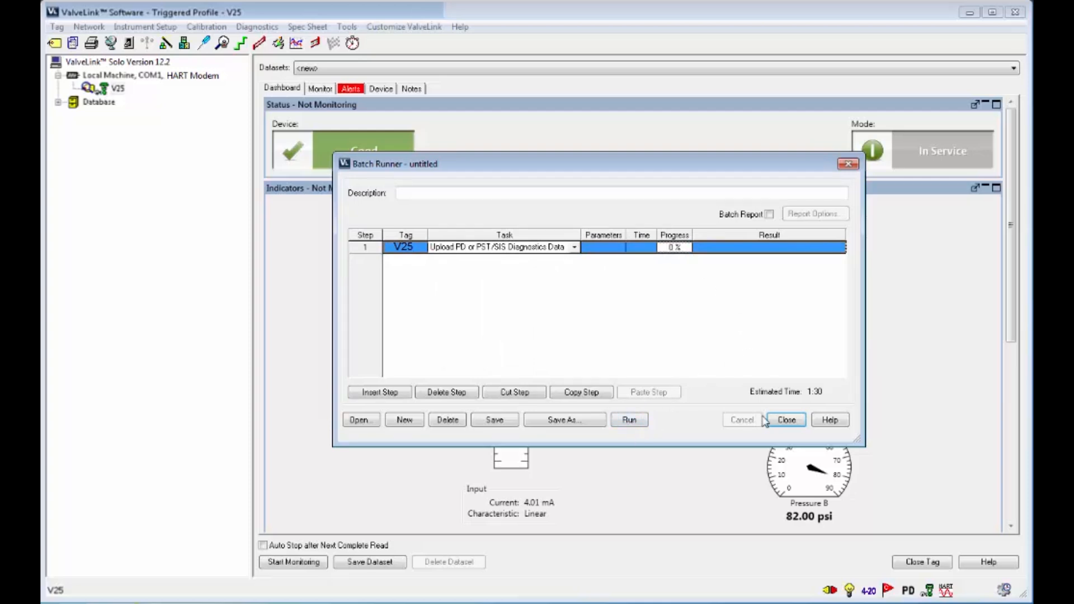
pyautogui.click(785, 421)
# Reopen the Triggered Profile diagnostic for V25 and read the stored trigger data from the device.
pyautogui.click(256, 27)
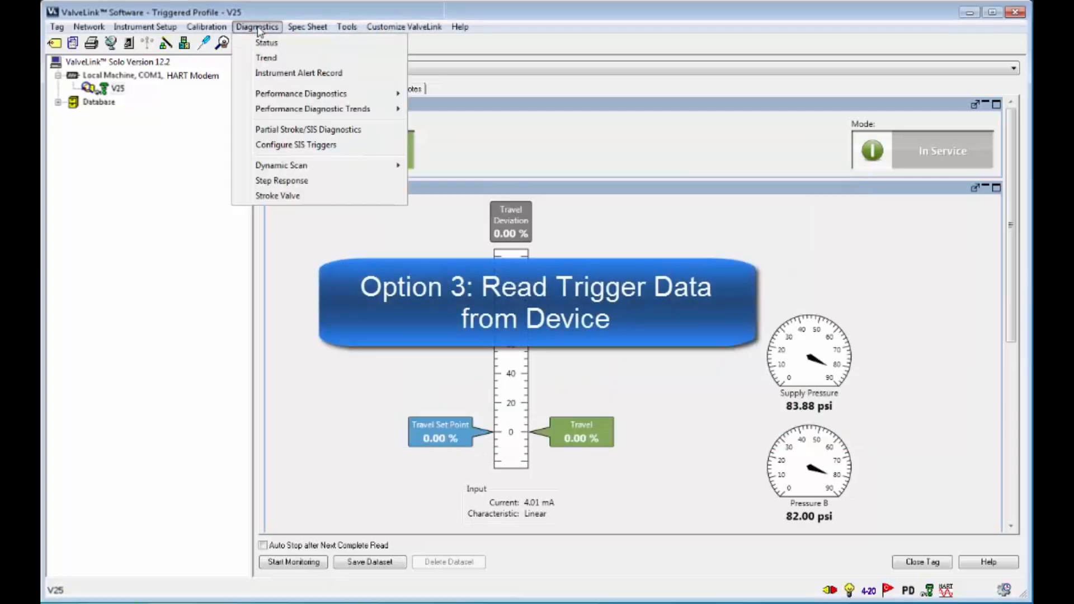
pyautogui.moveTo(391, 95)
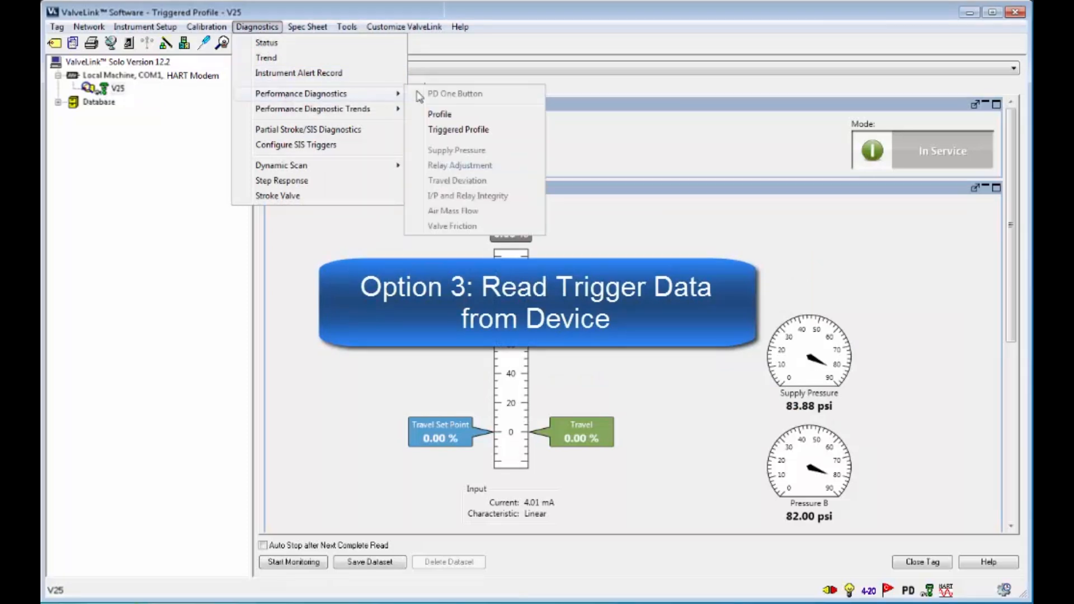
pyautogui.click(457, 130)
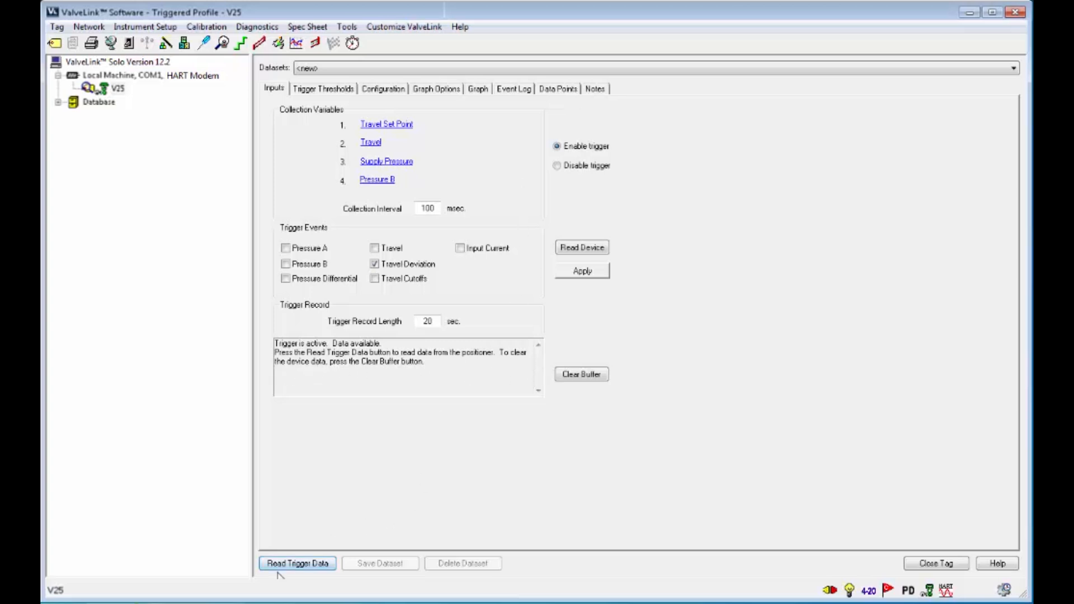
pyautogui.click(315, 570)
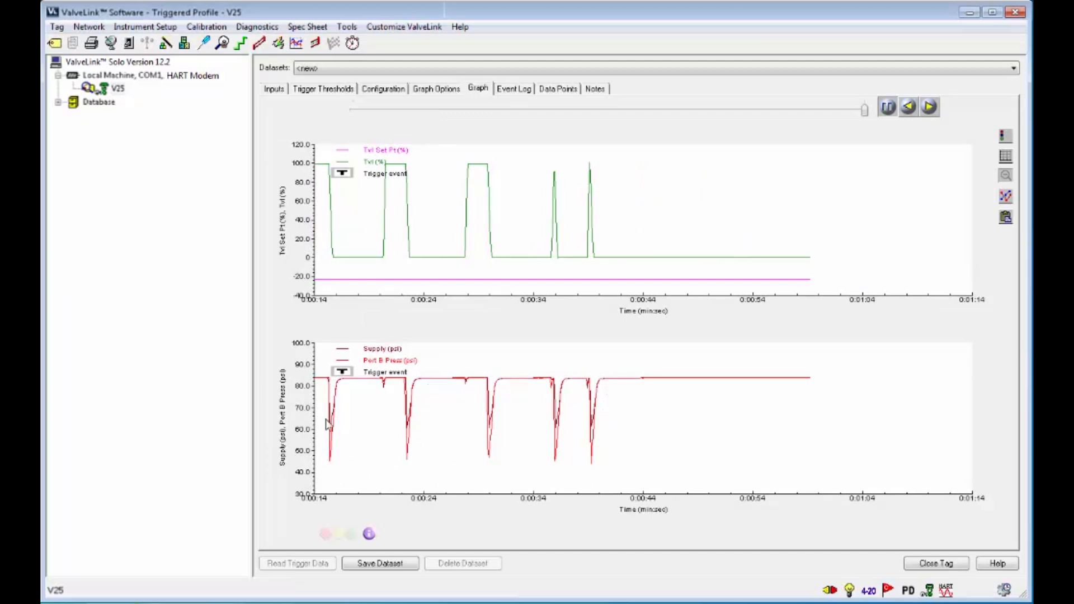
# Save the uploaded trigger data as a dataset and clear the instrument's data buffer.
pyautogui.click(595, 89)
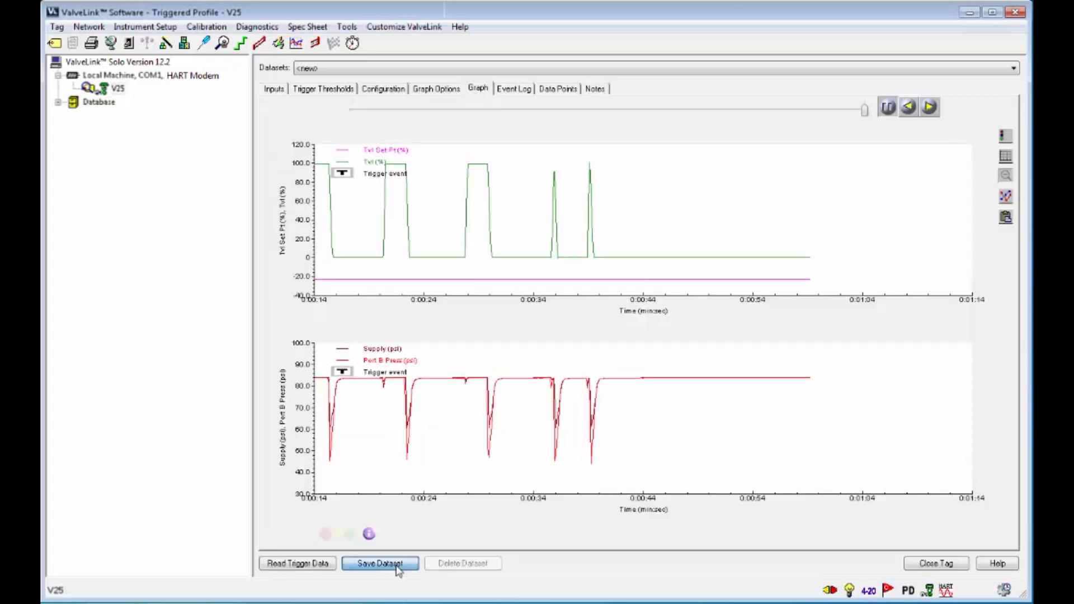
pyautogui.click(399, 565)
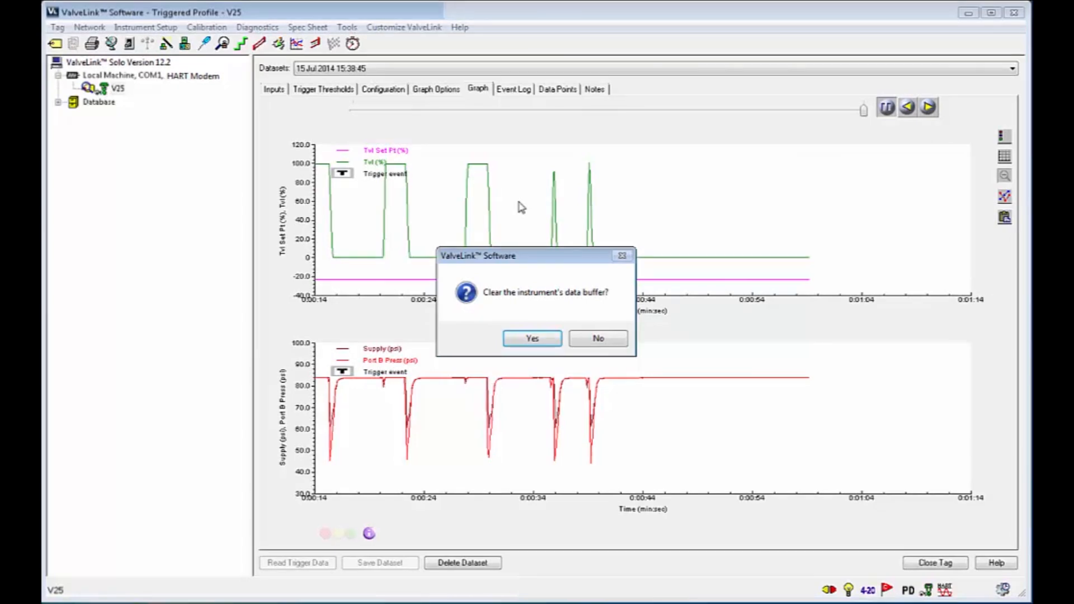
pyautogui.click(546, 339)
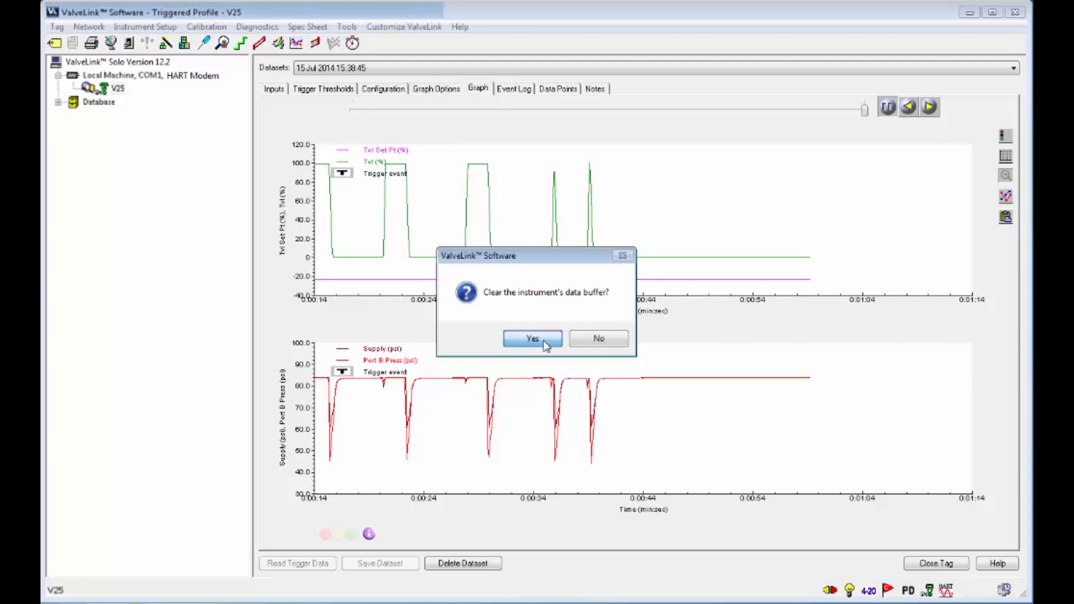
# Return to the trigger inputs and reload the saved 15 Jul 2014 15:38:45 dataset to examine its graph.
pyautogui.click(272, 89)
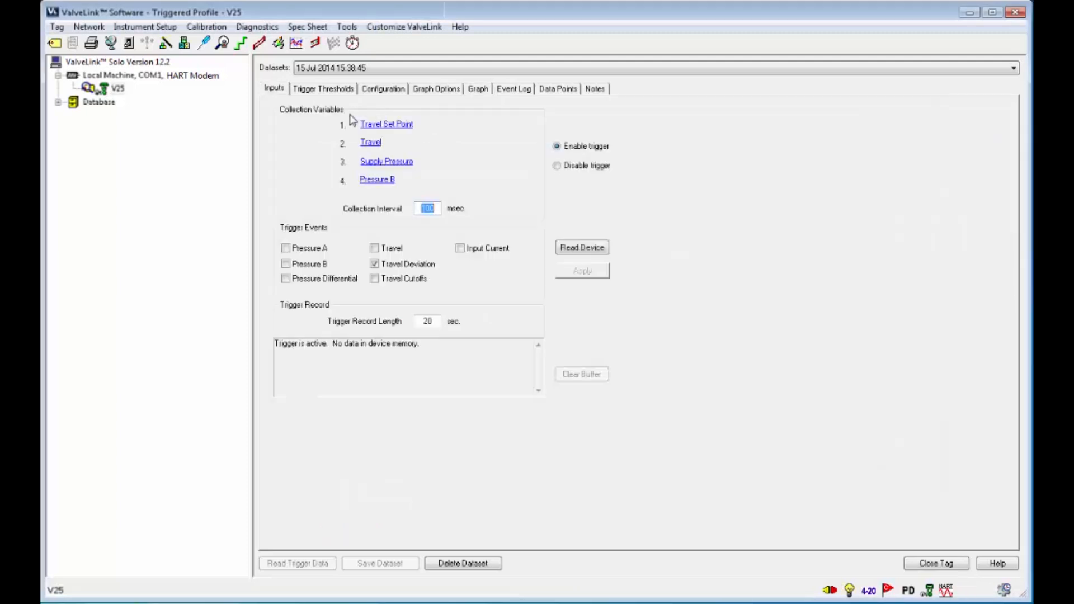
pyautogui.click(405, 68)
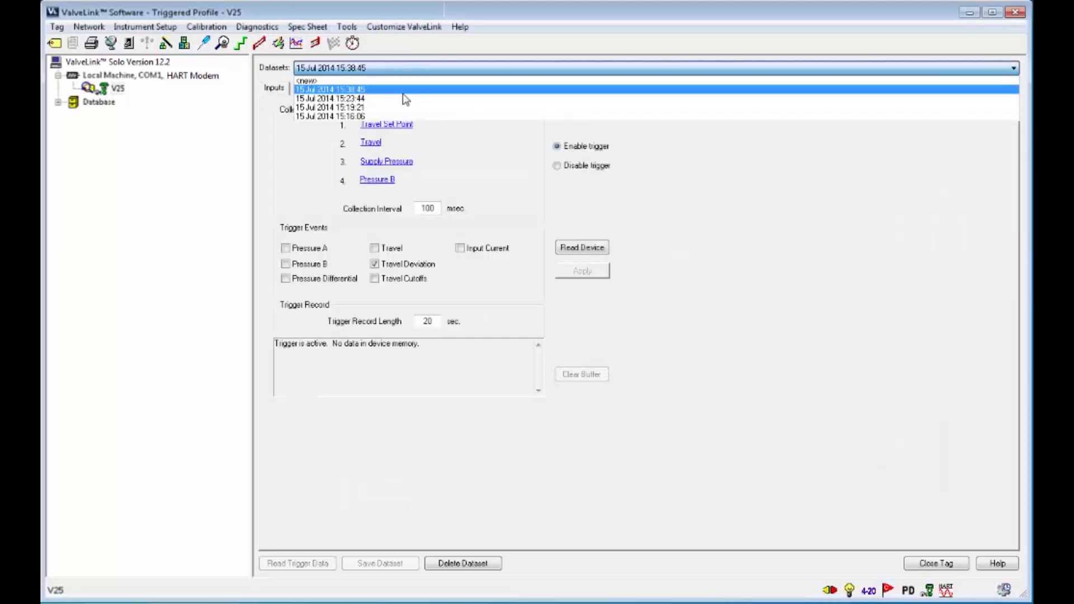
pyautogui.click(302, 90)
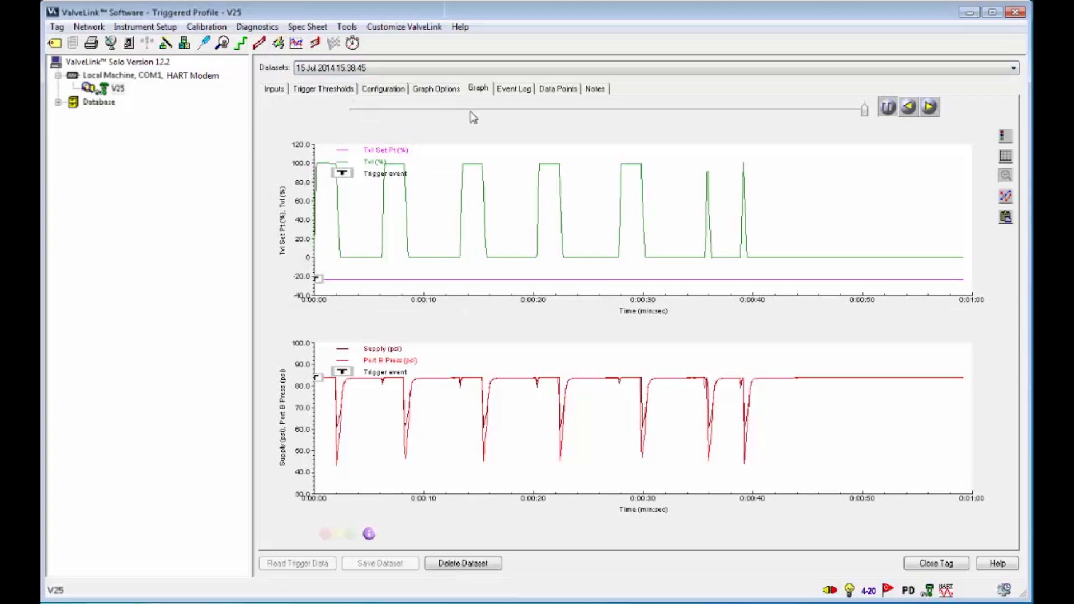